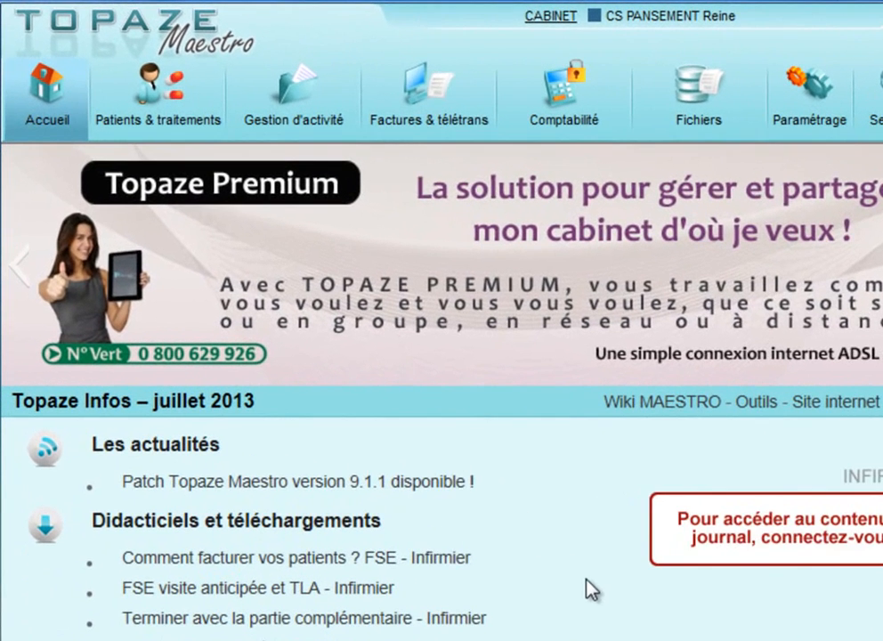
- Check the morning, afternoon and evening time ranges in the prescription preferences, and return to the activity management Organisation planning
{"action": "left_click", "coordinate": [297, 89]}
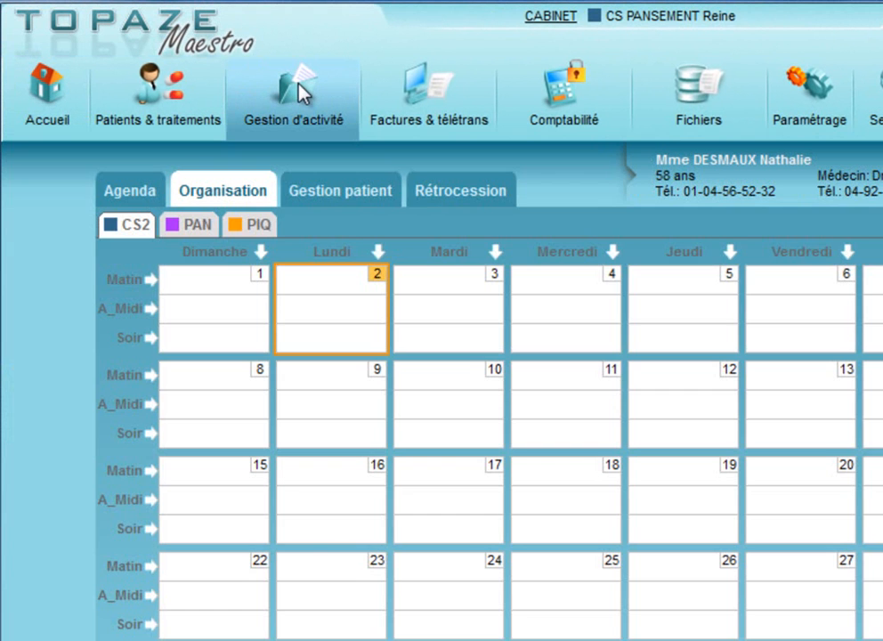
{"action": "left_click", "coordinate": [230, 190]}
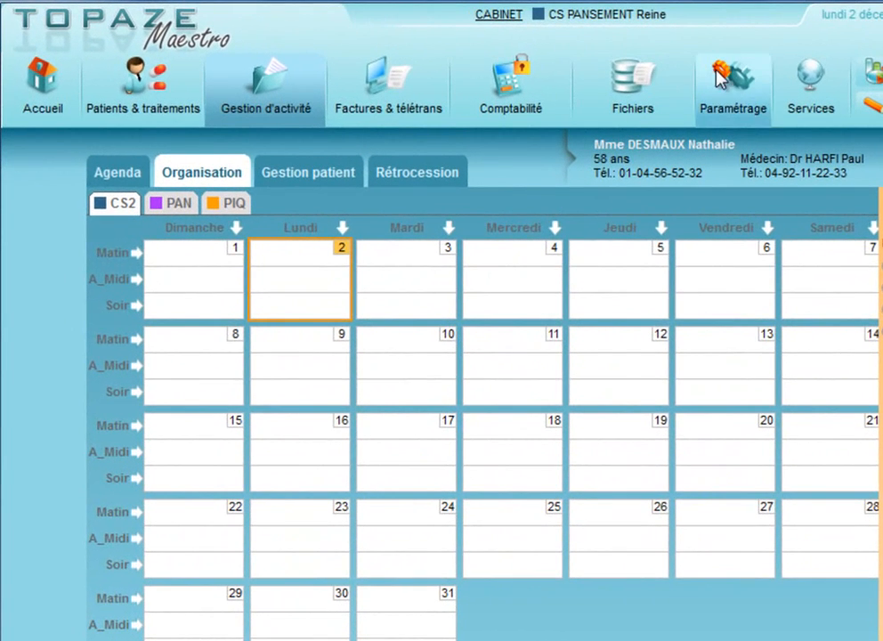
{"action": "left_click", "coordinate": [719, 76]}
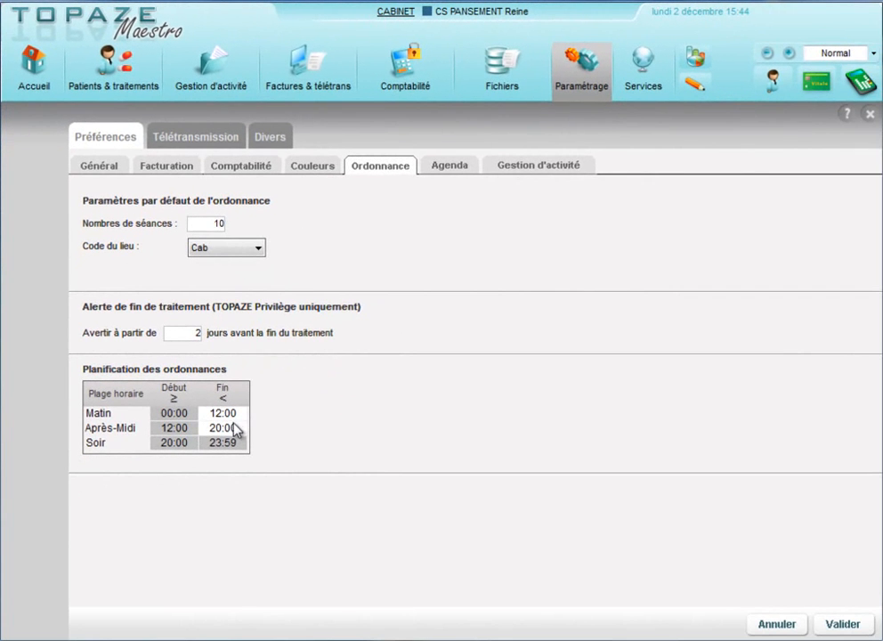
{"action": "left_click", "coordinate": [214, 64]}
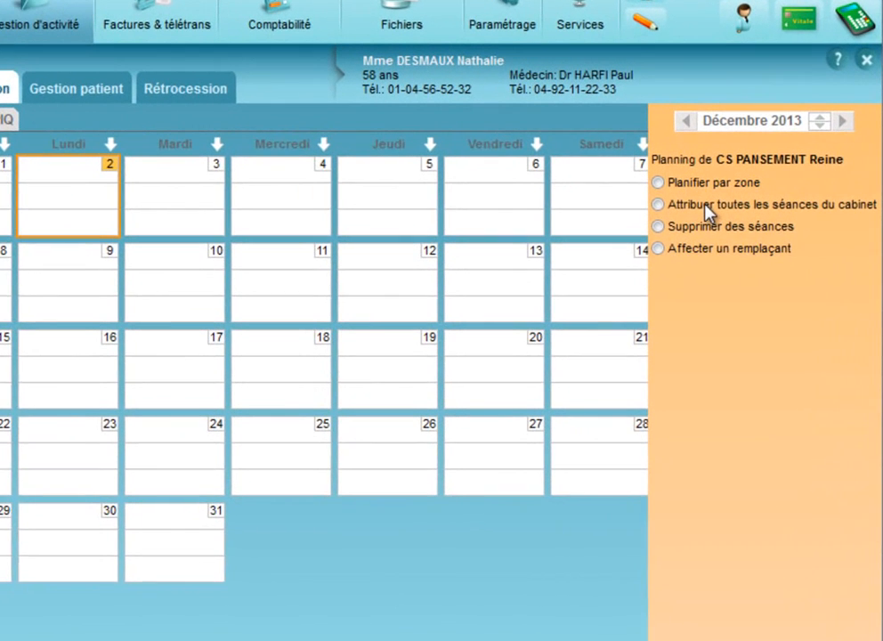
- Attribute all practice sessions to CS2 for Sunday 1 and Monday 2 mornings and afternoons plus Tuesday 3 morning, clearing its Sunday 1 evening slot
{"action": "left_click", "coordinate": [707, 209]}
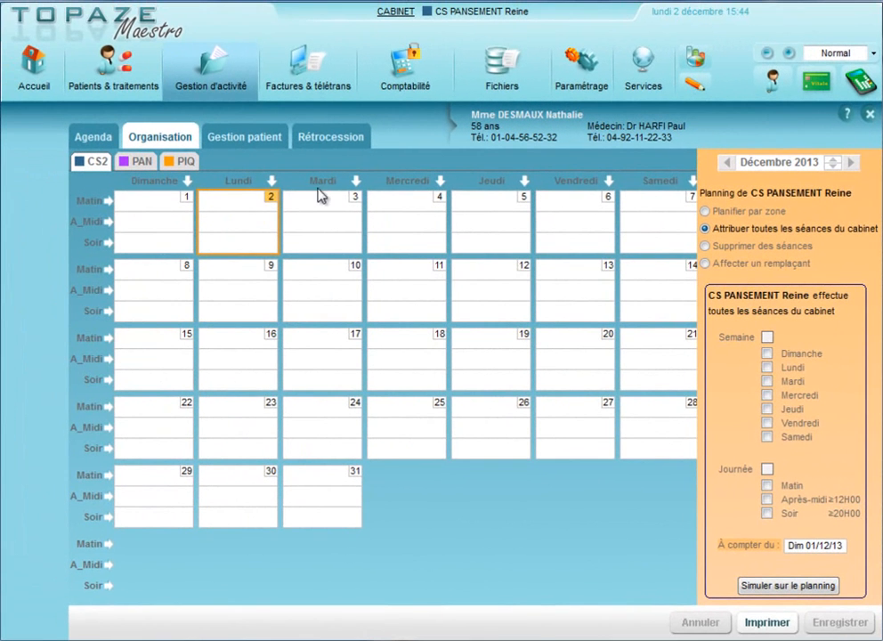
{"action": "left_click", "coordinate": [162, 205]}
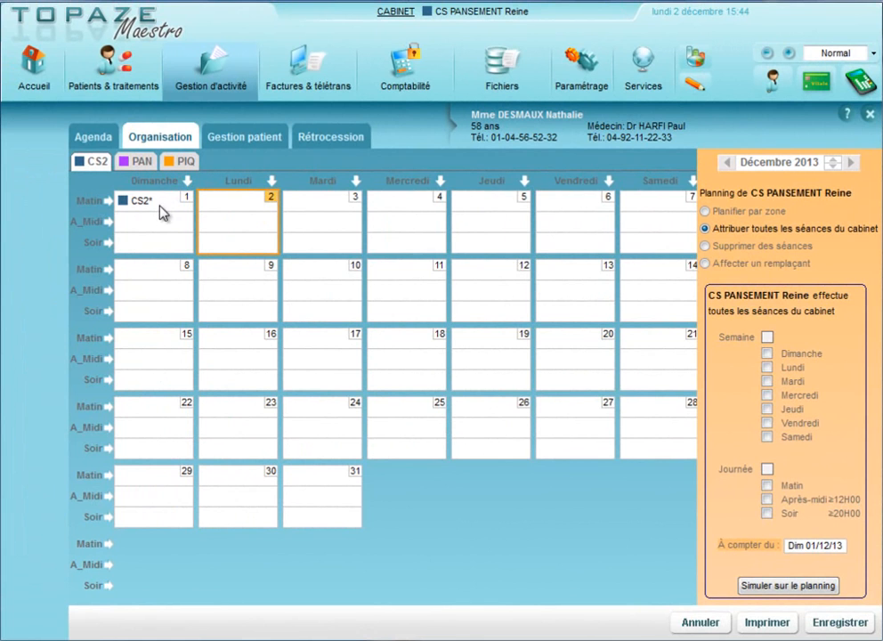
{"action": "left_click", "coordinate": [162, 227]}
{"action": "left_click", "coordinate": [163, 240]}
{"action": "left_click", "coordinate": [240, 200]}
{"action": "left_click", "coordinate": [243, 223]}
{"action": "left_click", "coordinate": [319, 204]}
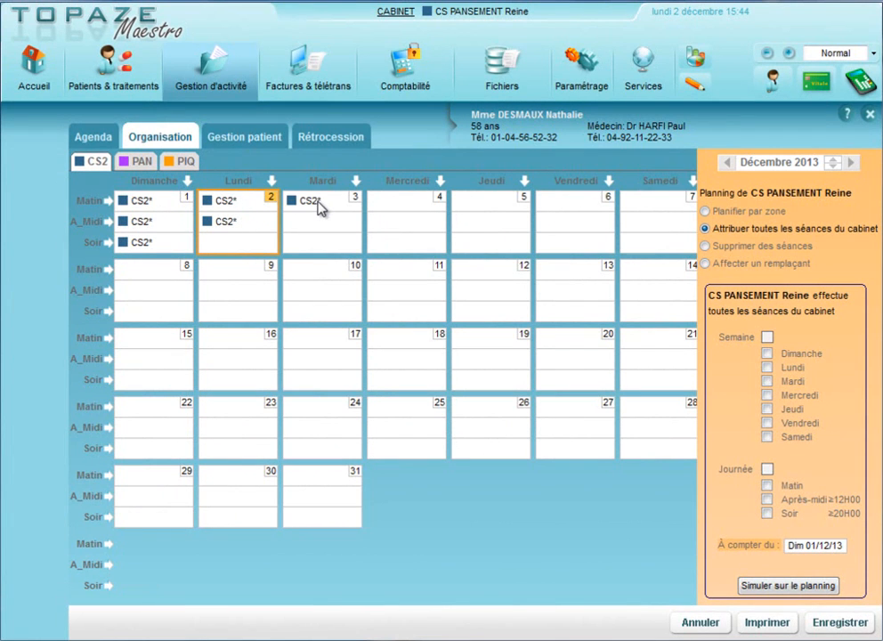
{"action": "left_click", "coordinate": [141, 249]}
- Assign CS2 to all slots on every Tuesday of December 2013 and to every morning of the week starting Sunday 8
{"action": "left_click", "coordinate": [357, 181]}
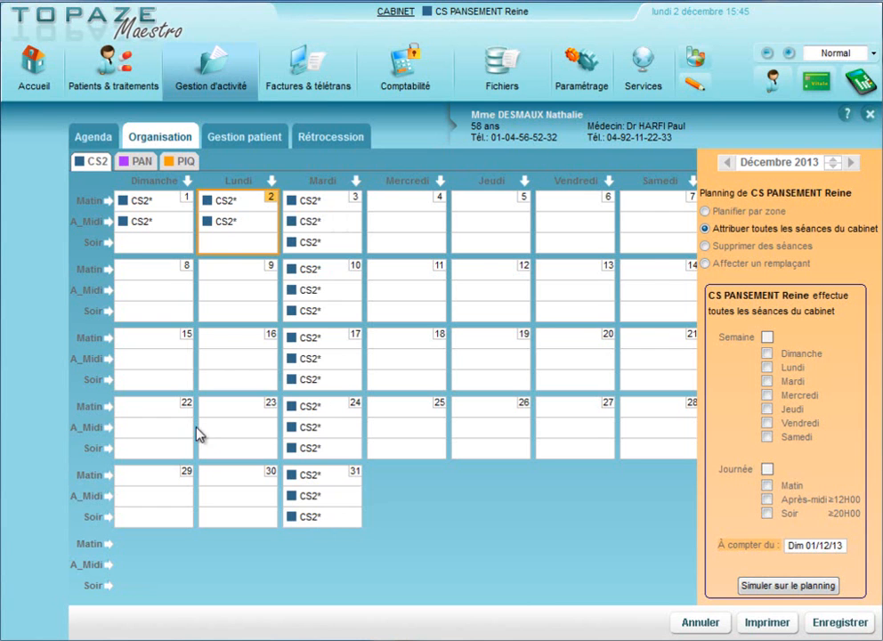
{"action": "left_click", "coordinate": [109, 269]}
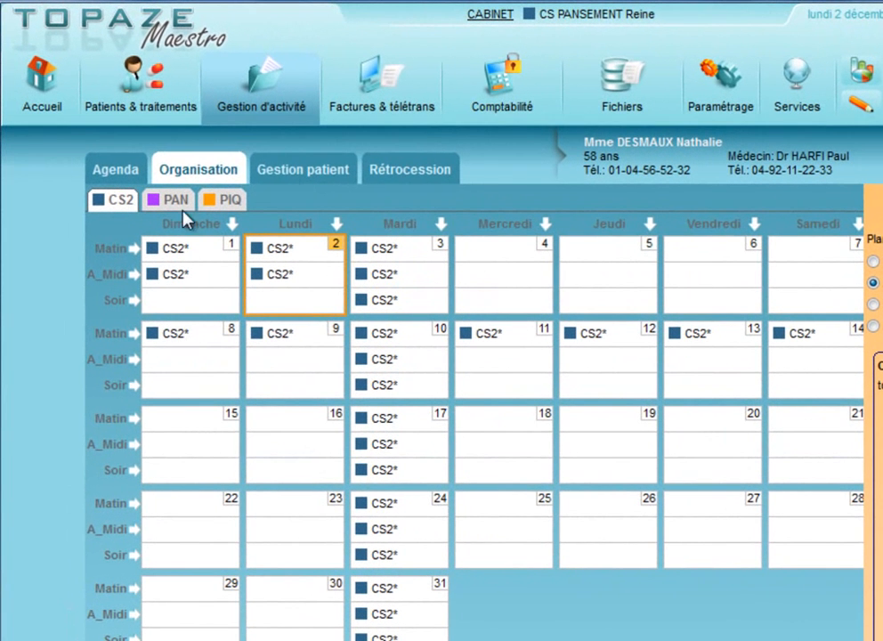
- Assign PAN to the Sunday 1 and Monday 2 evenings, all of Wednesday 4 and Thursday 5 morning
{"action": "left_click", "coordinate": [176, 203]}
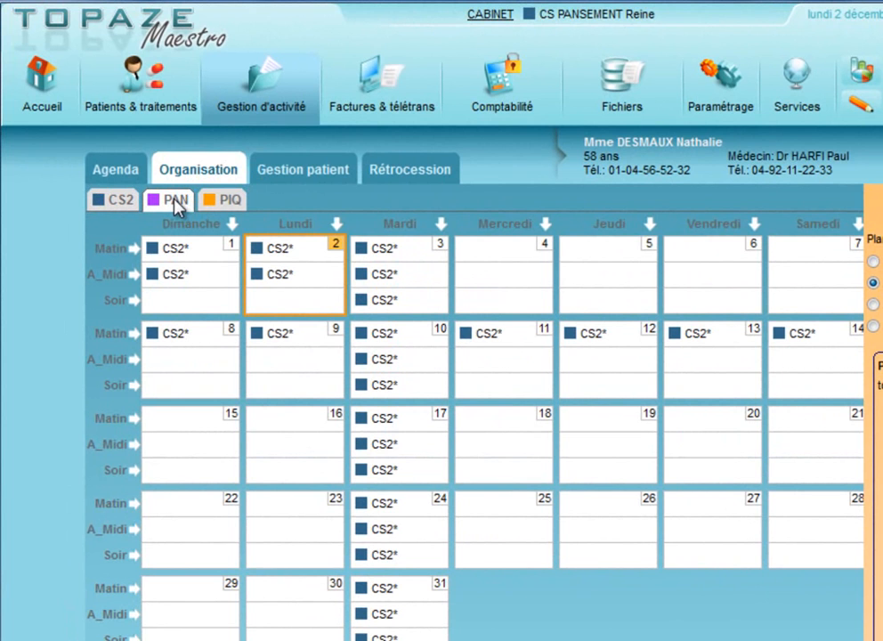
{"action": "left_click", "coordinate": [231, 310]}
{"action": "left_click", "coordinate": [284, 302]}
{"action": "left_click", "coordinate": [490, 276]}
{"action": "left_click", "coordinate": [493, 285]}
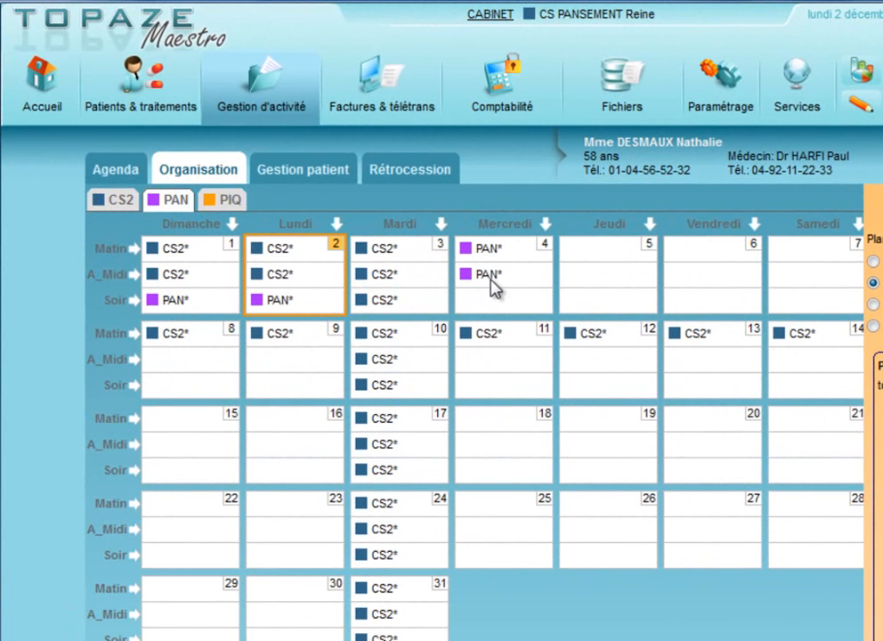
{"action": "left_click", "coordinate": [489, 304]}
{"action": "left_click", "coordinate": [627, 251]}
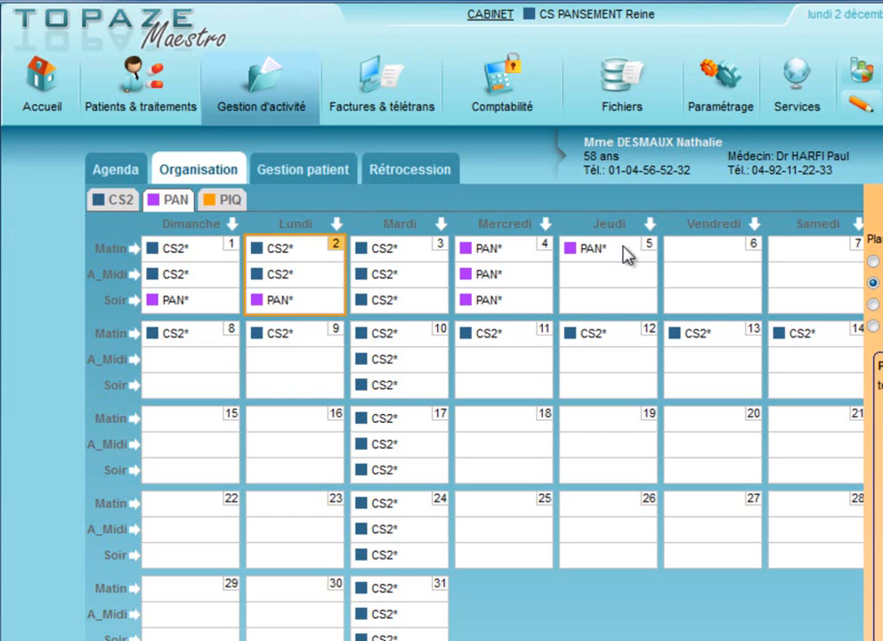
- Assign PIQ to Thursday 5 afternoon and evening and Friday 6 morning and afternoon, and save the organisation for all uninvoiced sessions from 01/12/2013
{"action": "left_click", "coordinate": [228, 200]}
{"action": "left_click", "coordinate": [592, 276]}
{"action": "left_click", "coordinate": [595, 301]}
{"action": "left_click", "coordinate": [691, 251]}
{"action": "left_click", "coordinate": [694, 275]}
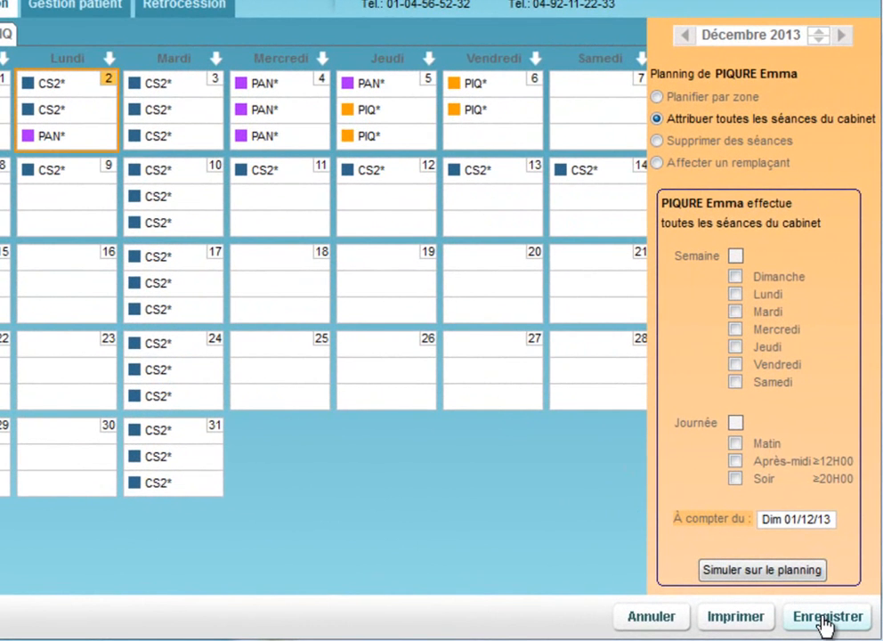
{"action": "left_click", "coordinate": [825, 623]}
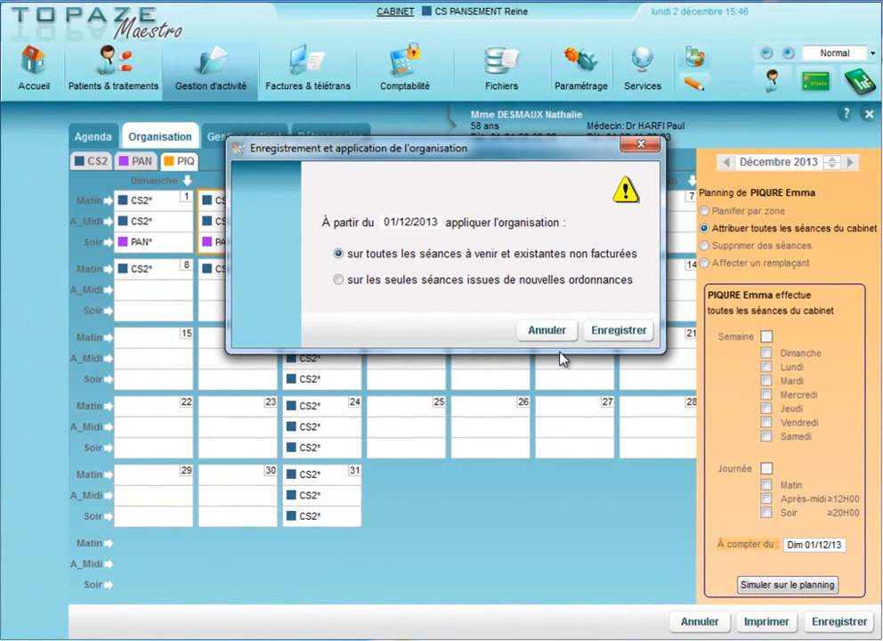
{"action": "left_click", "coordinate": [621, 335]}
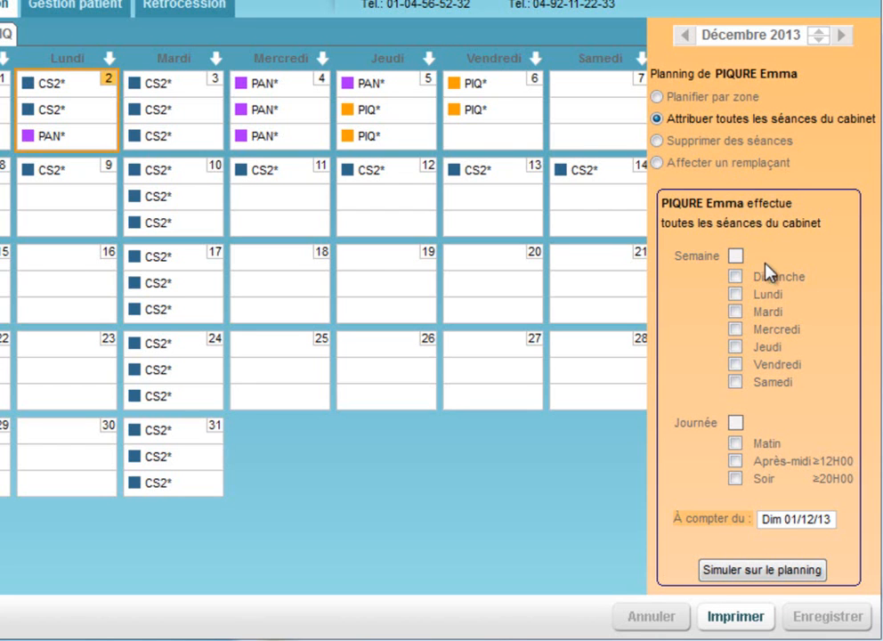
- Assign PIQ to all slots every Monday, Wednesday and Friday from 01/12/13, validate the replacements and save the organisation
{"action": "left_click", "coordinate": [735, 330]}
{"action": "left_click", "coordinate": [735, 365]}
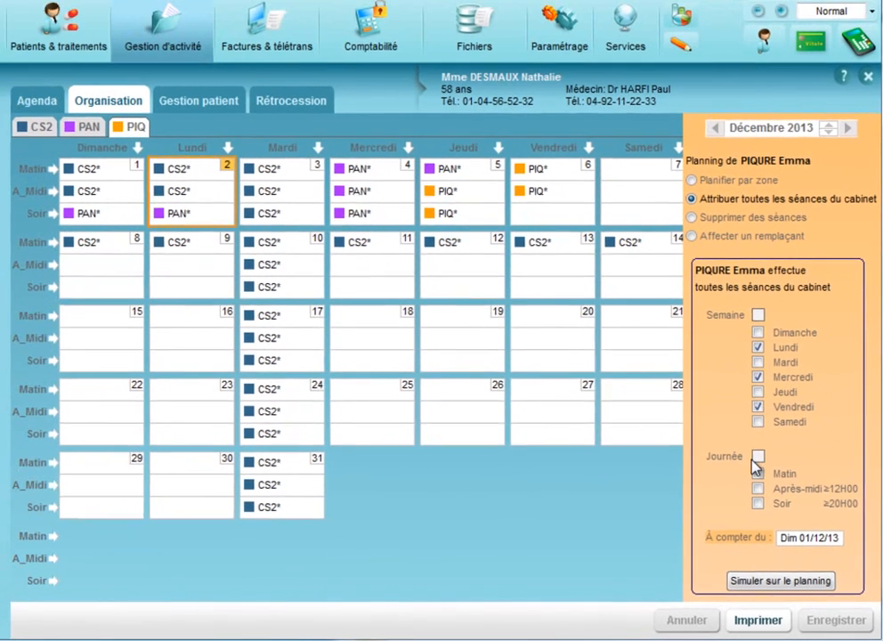
{"action": "left_click", "coordinate": [757, 456]}
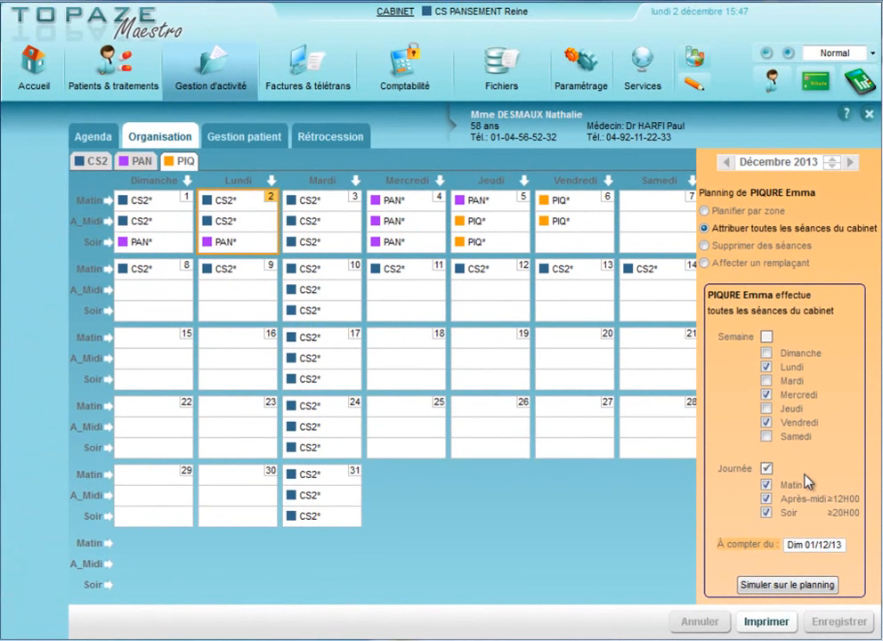
{"action": "left_click", "coordinate": [793, 585]}
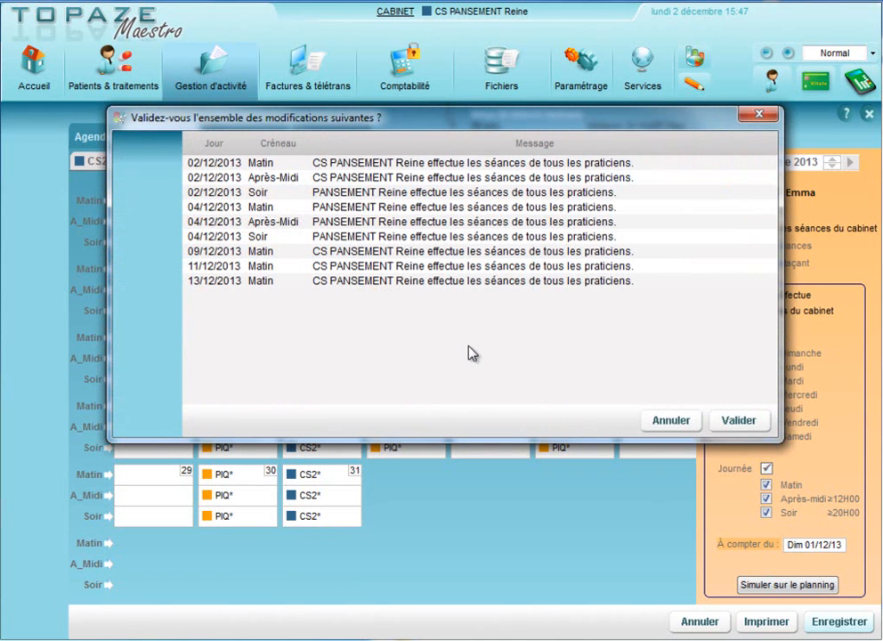
{"action": "left_click", "coordinate": [739, 421]}
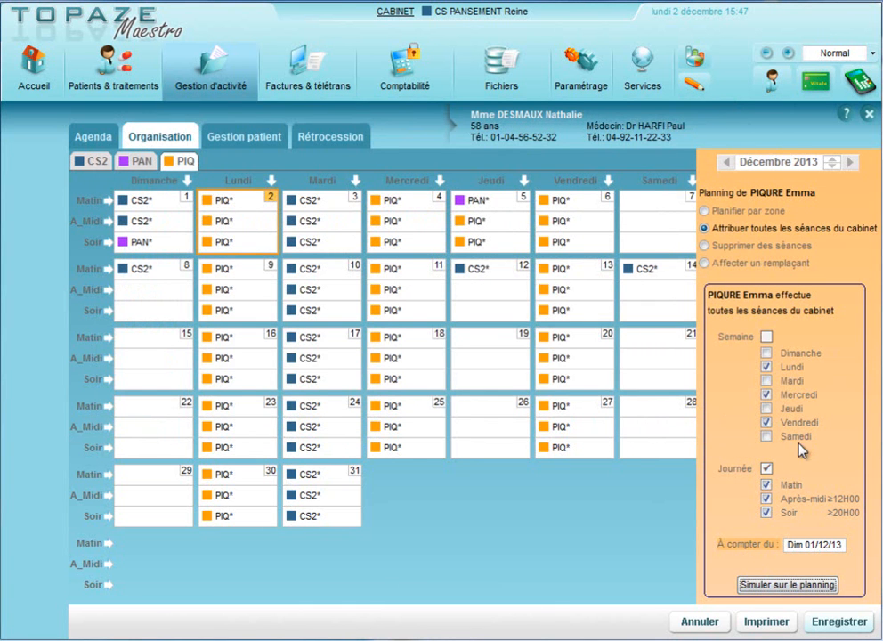
{"action": "left_click", "coordinate": [840, 626]}
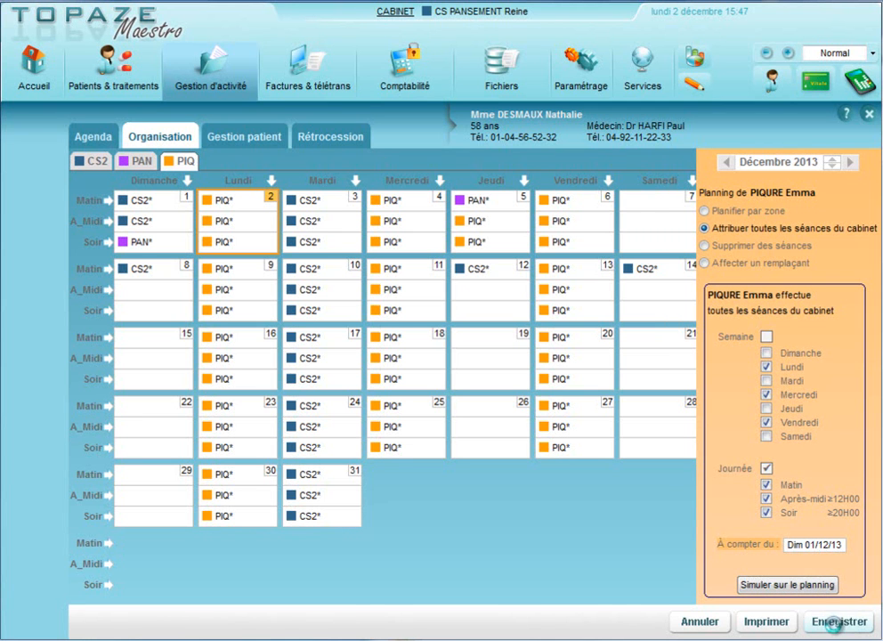
{"action": "left_click", "coordinate": [623, 331]}
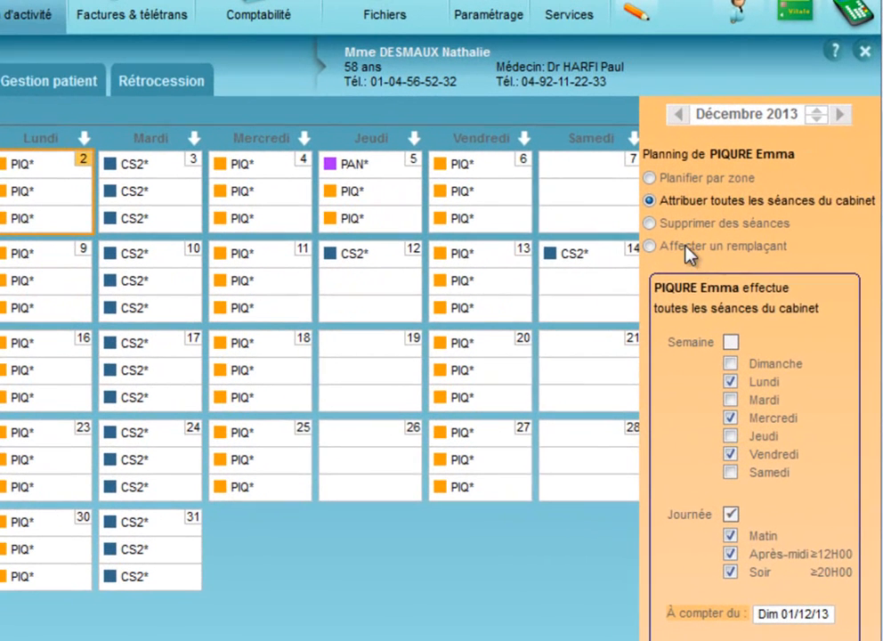
- Delete PIQ's sessions for the morning, afternoon and evening of Saturday 7 December
{"action": "left_click", "coordinate": [723, 246]}
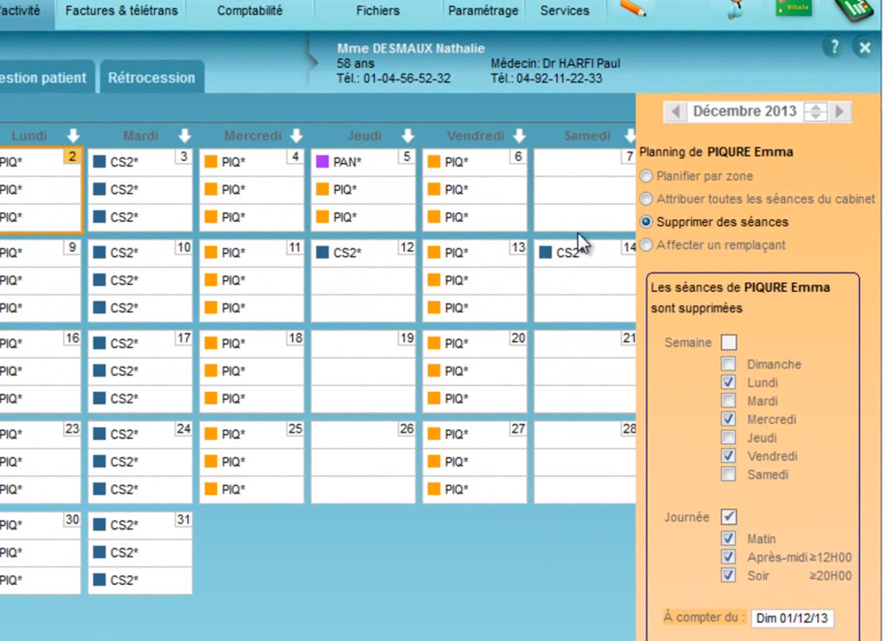
{"action": "left_click", "coordinate": [570, 157]}
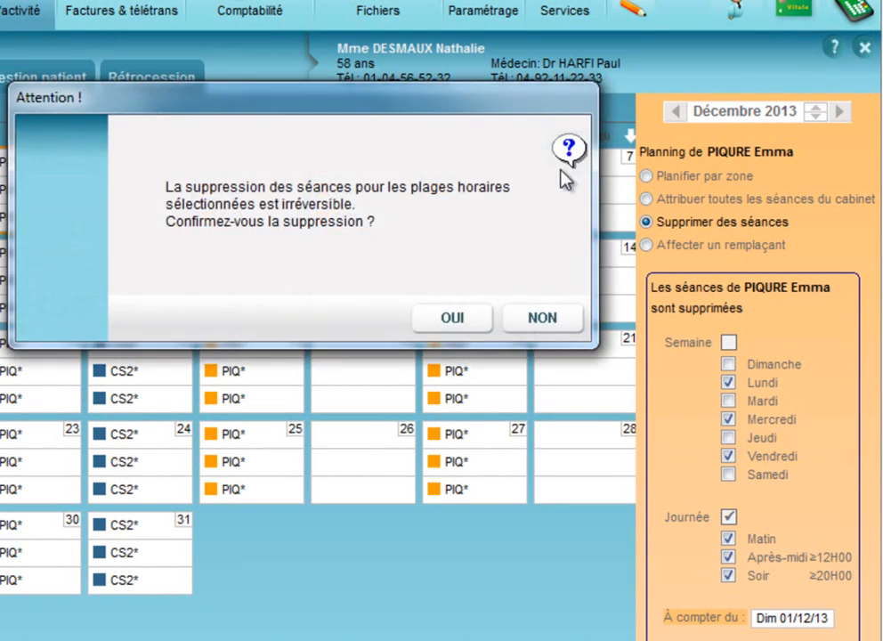
{"action": "left_click", "coordinate": [453, 318]}
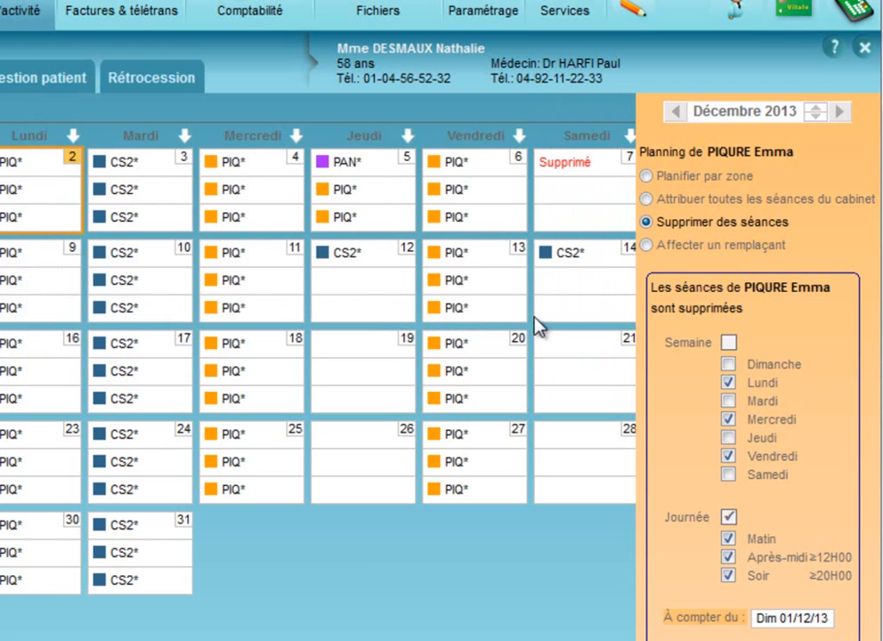
{"action": "left_click", "coordinate": [573, 190]}
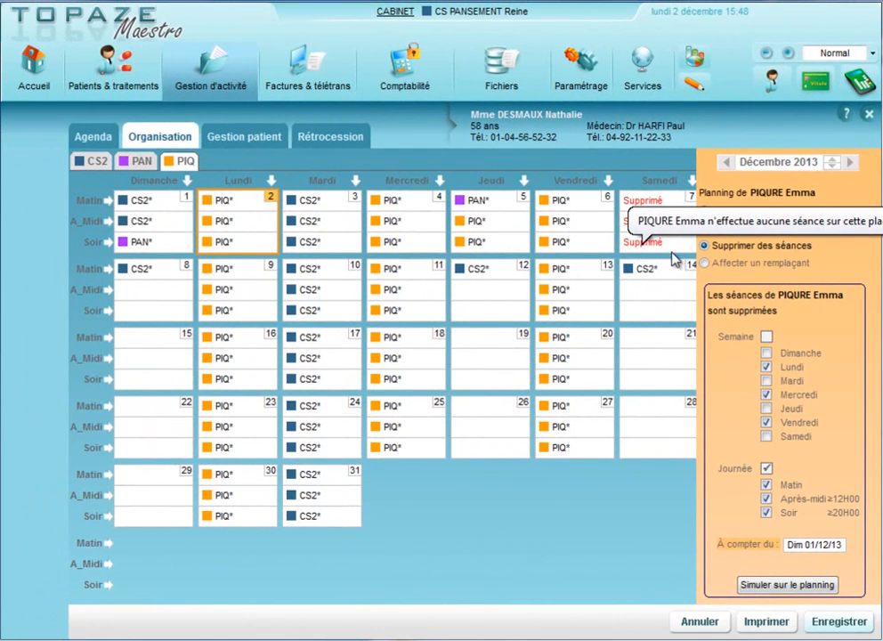
- Assign the employee (EMP) as PIQ's replacement for Sunday 8 afternoon and evening, and save the organisation
{"action": "left_click", "coordinate": [740, 264]}
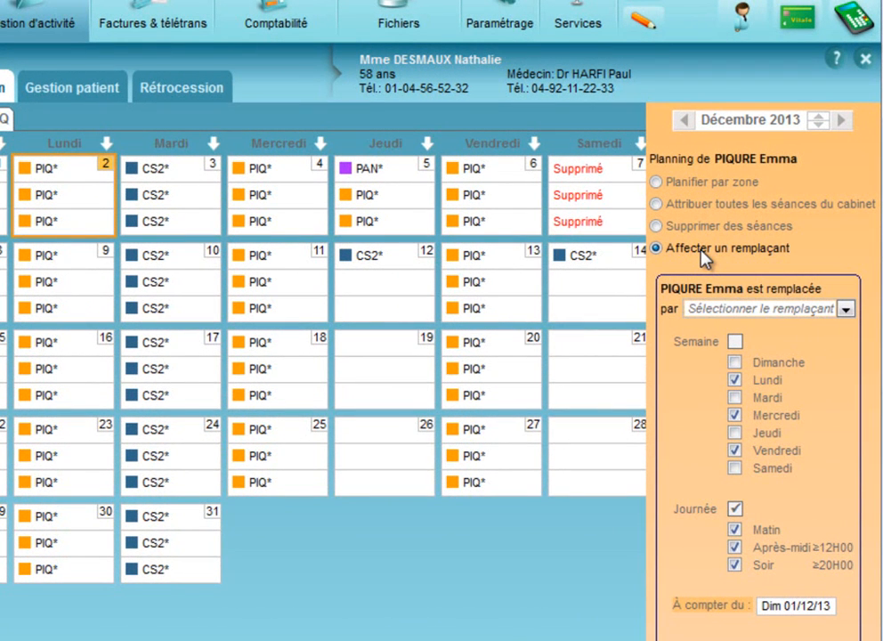
{"action": "left_click", "coordinate": [764, 312]}
{"action": "left_click", "coordinate": [721, 332]}
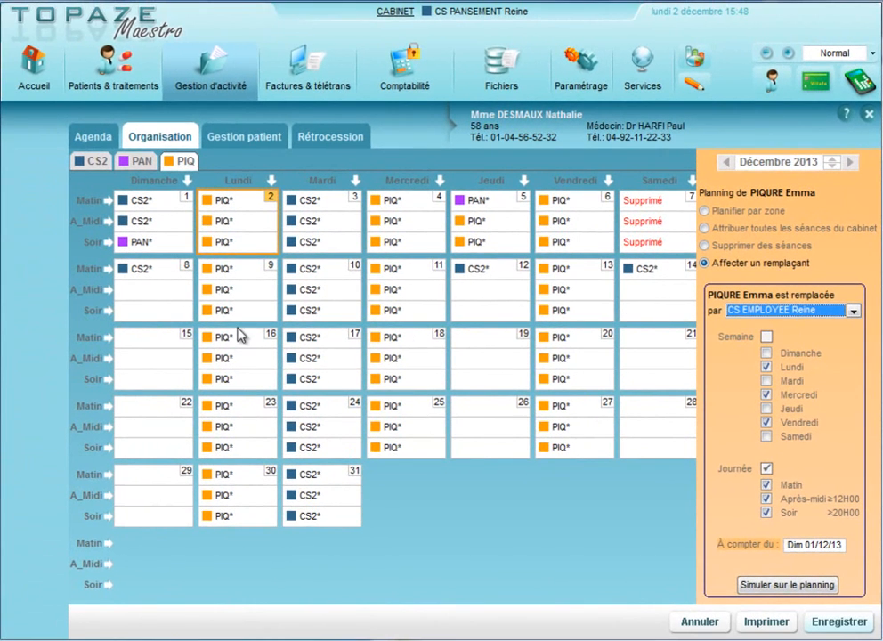
{"action": "left_click", "coordinate": [138, 293]}
{"action": "left_click", "coordinate": [138, 314]}
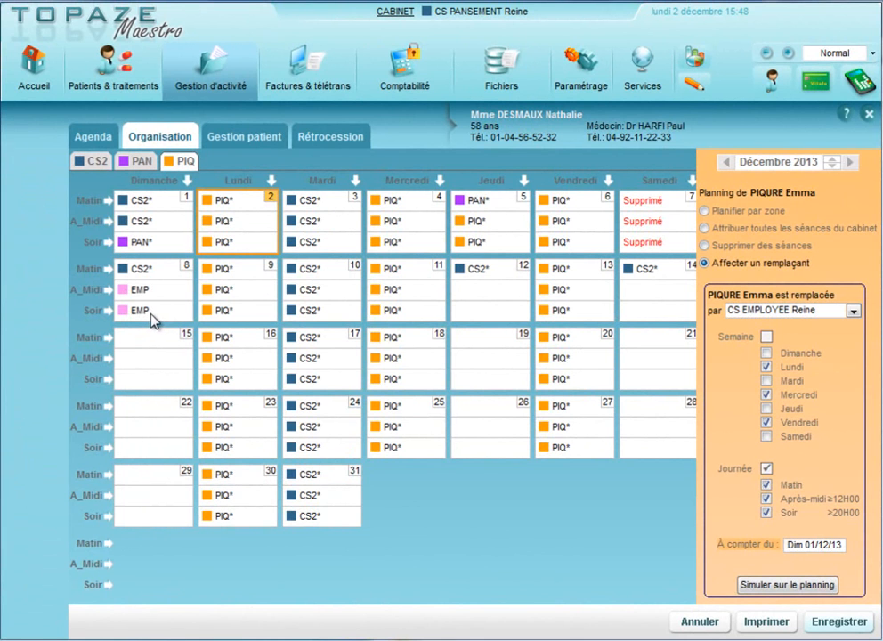
{"action": "left_click", "coordinate": [853, 623]}
{"action": "left_click", "coordinate": [624, 331]}
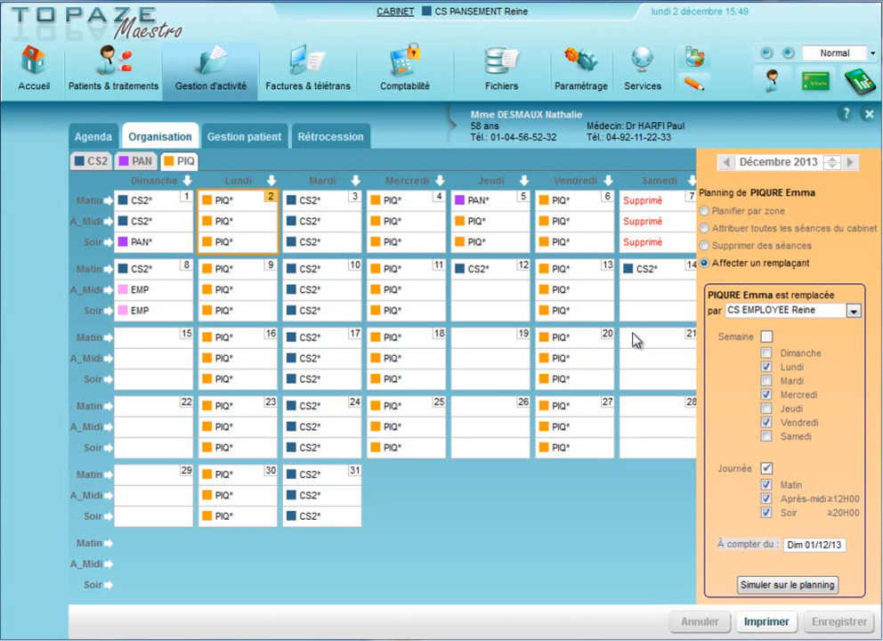
- Select and save a zone in the patient's record, and check the zone shown on the patient's prescription
{"action": "left_click", "coordinate": [124, 76]}
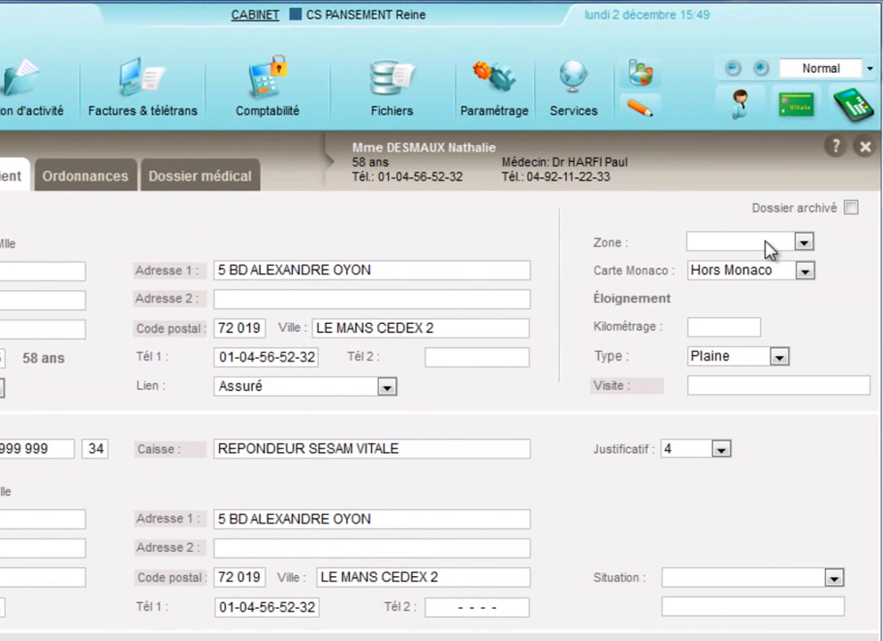
{"action": "left_click", "coordinate": [765, 241]}
{"action": "left_click", "coordinate": [755, 277]}
{"action": "left_click", "coordinate": [840, 621]}
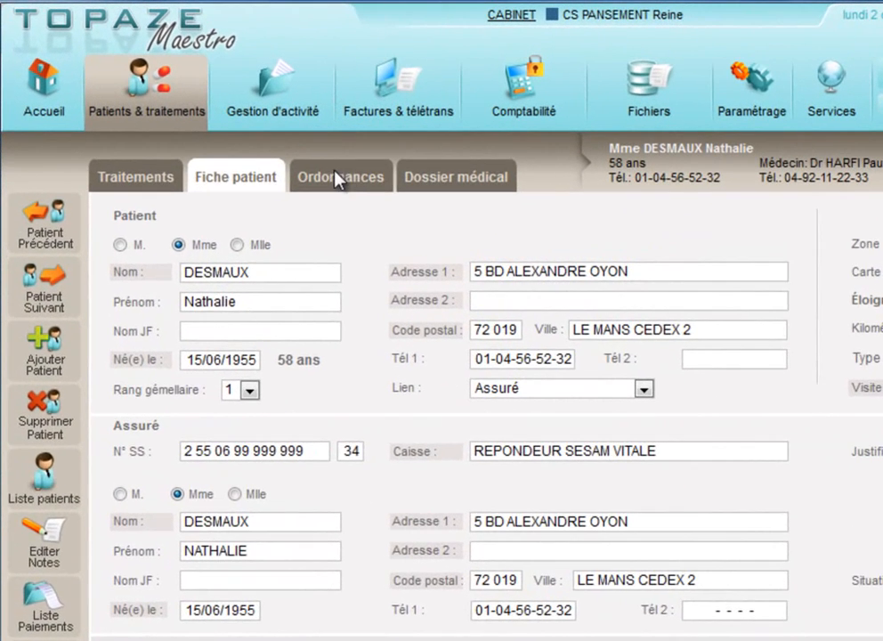
{"action": "left_click", "coordinate": [336, 179]}
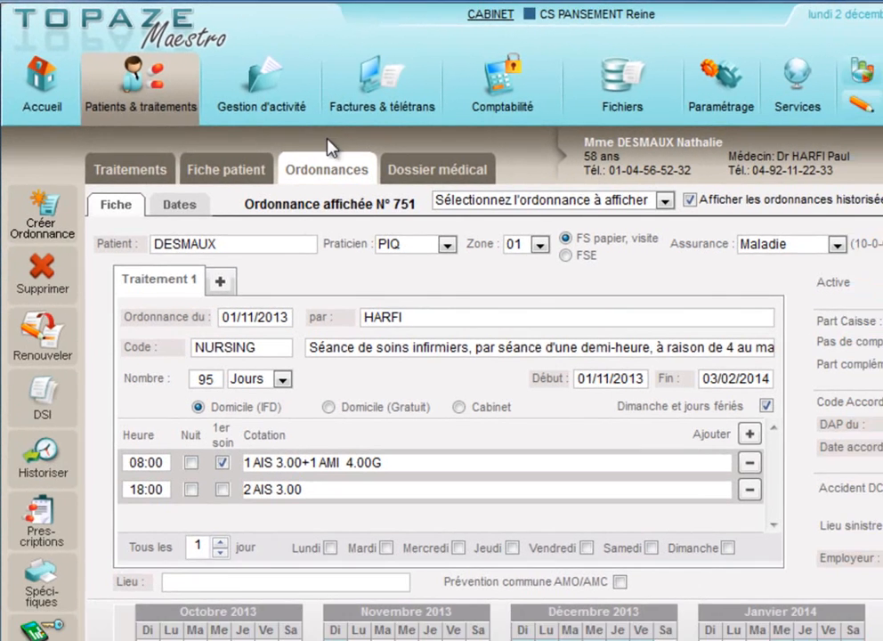
- Plan PIQ's sessions by zone in the organisation, assigning zone 01 to the afternoon and evening of Thursday 12 and Saturday 14 December
{"action": "left_click", "coordinate": [282, 109]}
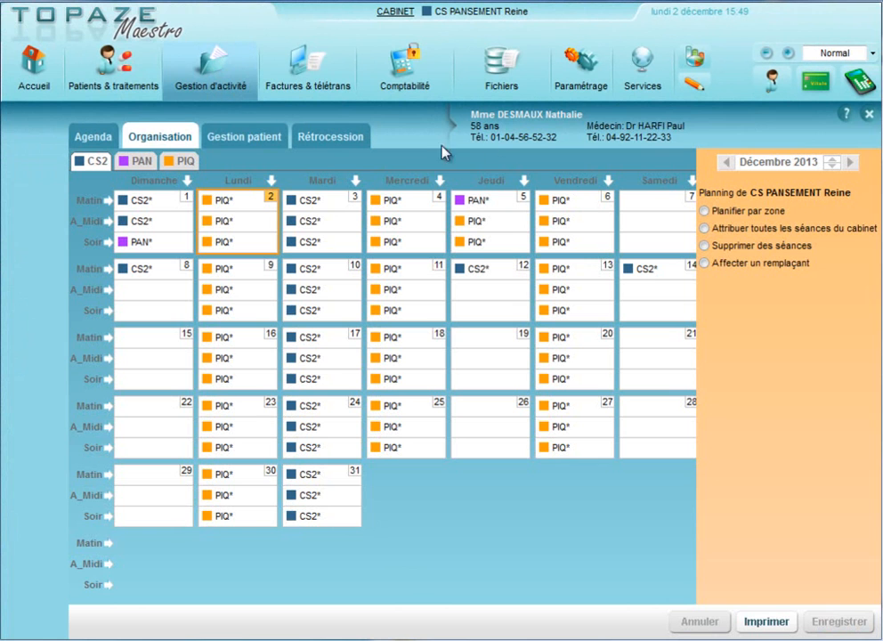
{"action": "left_click", "coordinate": [705, 211]}
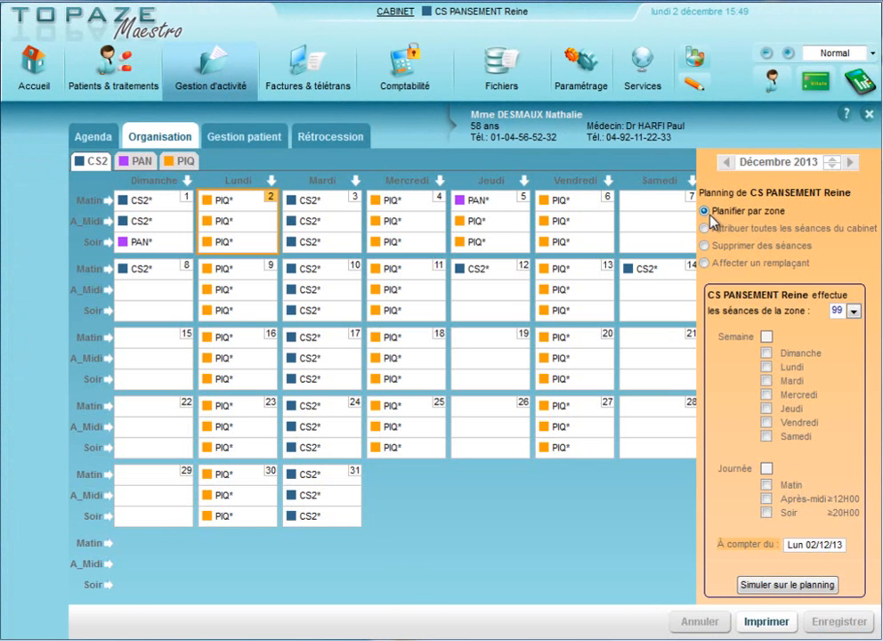
{"action": "left_click", "coordinate": [854, 311]}
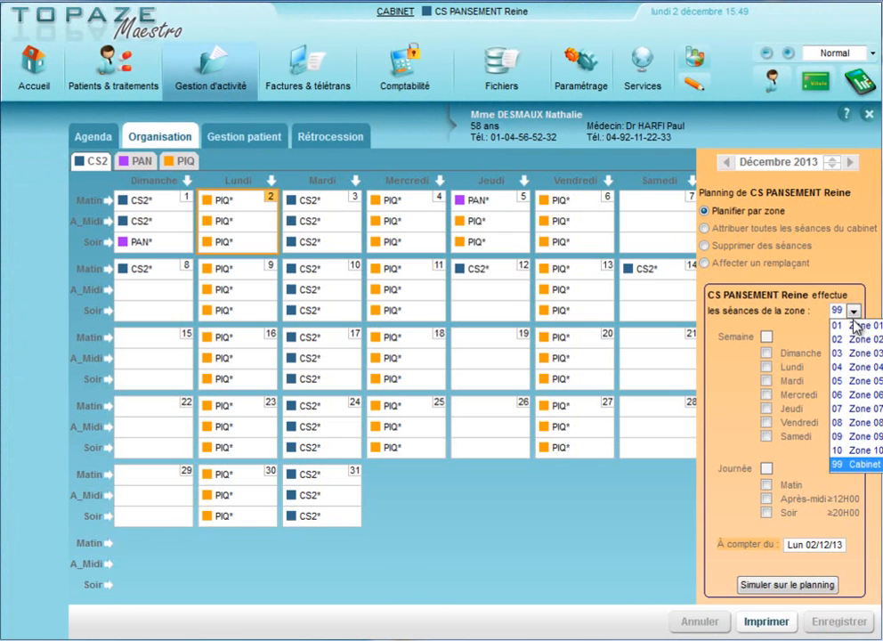
{"action": "left_click", "coordinate": [857, 326]}
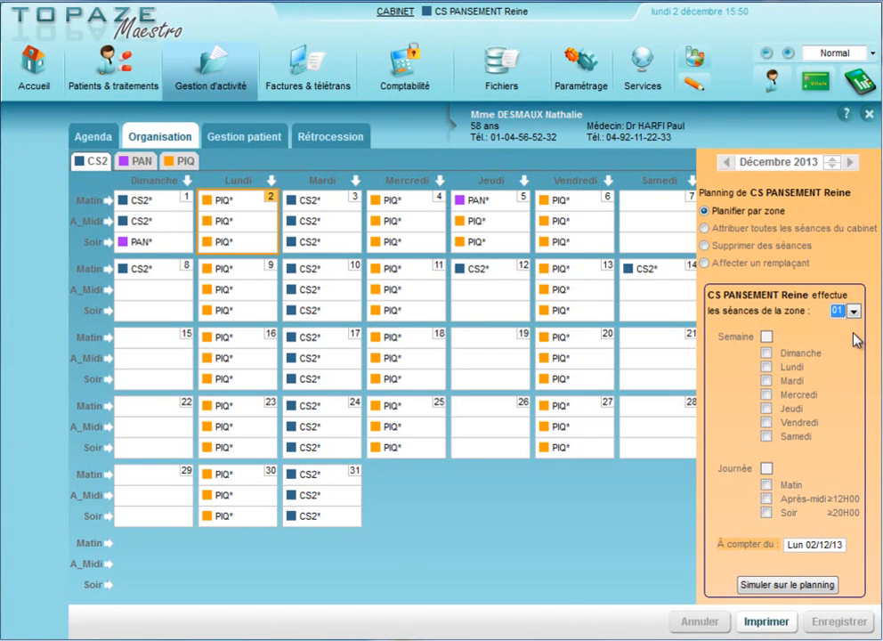
{"action": "left_click", "coordinate": [184, 162]}
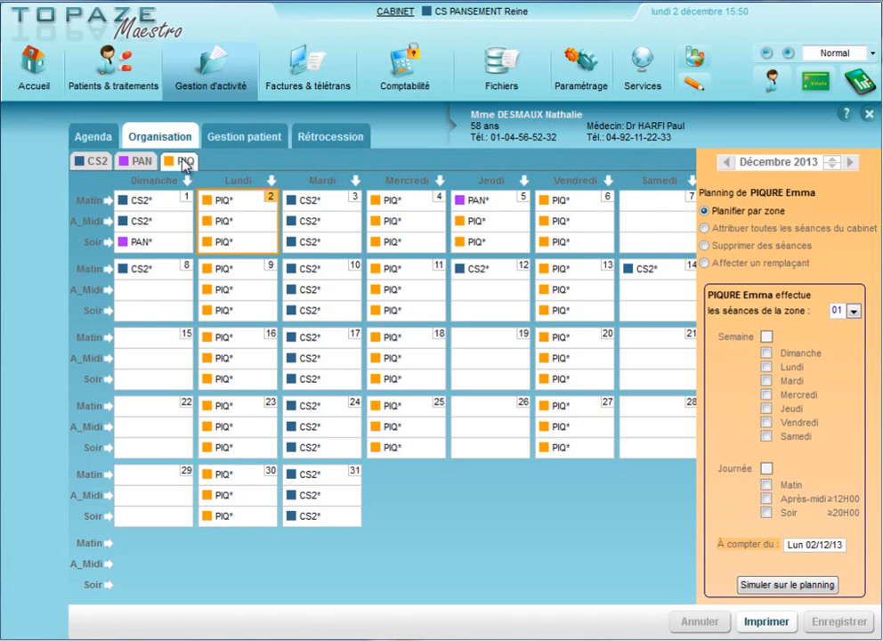
{"action": "left_click", "coordinate": [473, 296]}
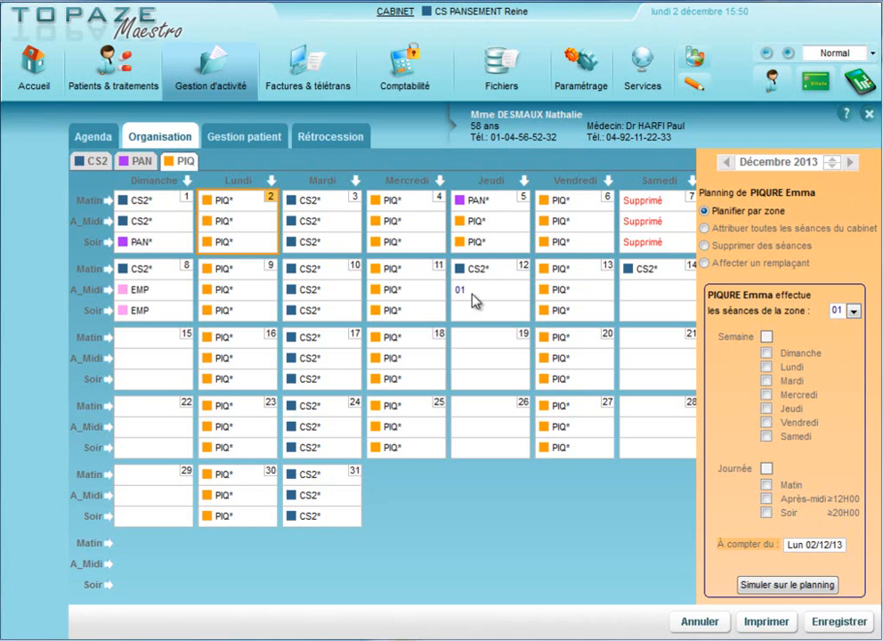
{"action": "left_click", "coordinate": [479, 310]}
- Simulate zone 01 for PIQ all day every Monday, Wednesday and Friday from 02/12/13, and save for all upcoming and existing unbilled sessions
{"action": "left_click", "coordinate": [766, 395]}
{"action": "left_click", "coordinate": [766, 422]}
{"action": "left_click", "coordinate": [767, 468]}
{"action": "left_click", "coordinate": [788, 585]}
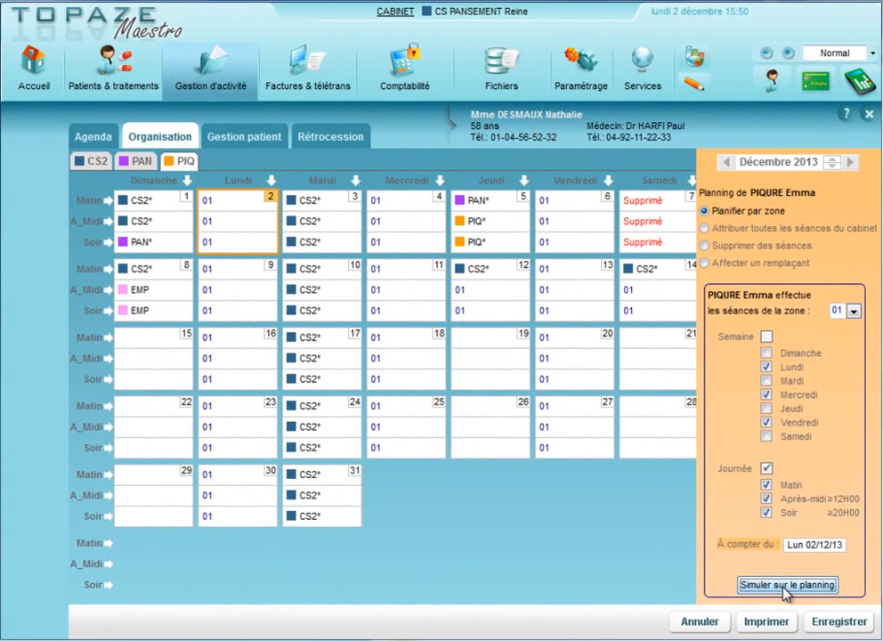
{"action": "left_click", "coordinate": [848, 623]}
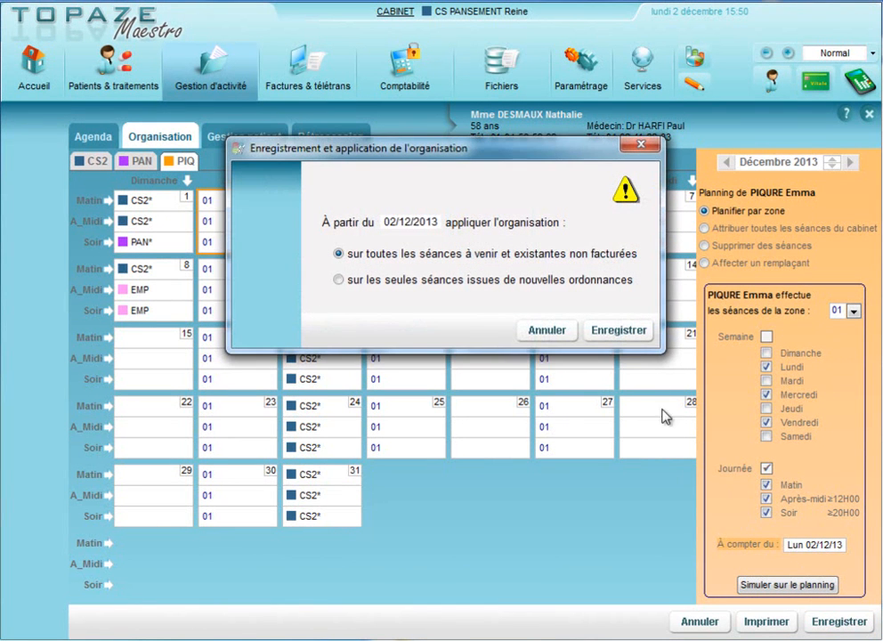
{"action": "left_click", "coordinate": [620, 333]}
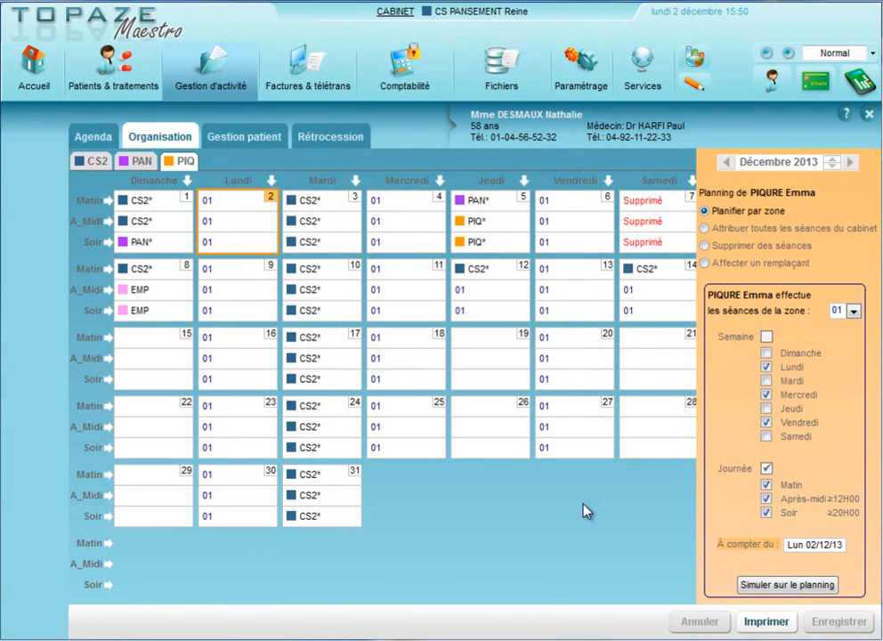